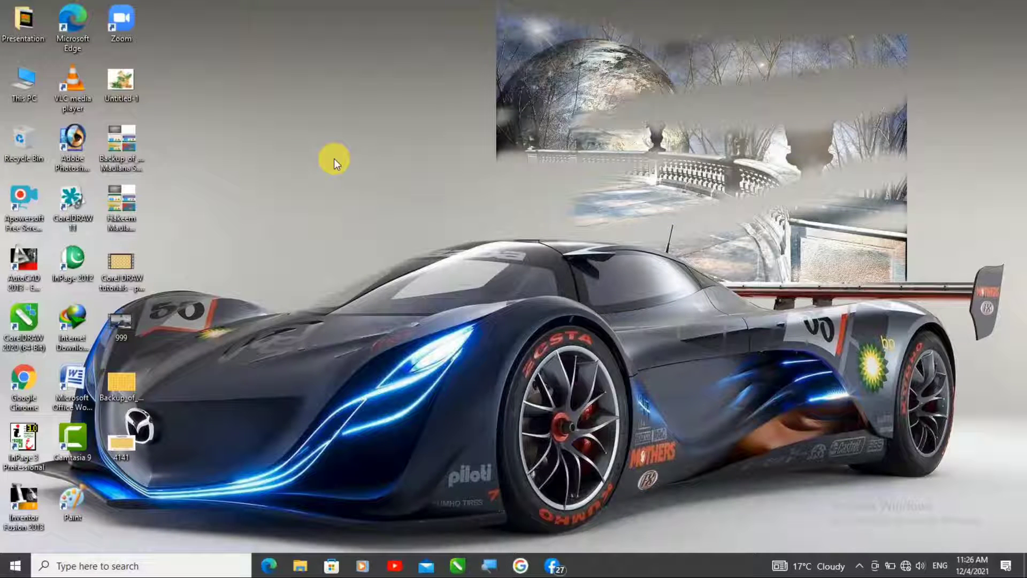
# Step: Open Paint and set the canvas to 989 by 558 pixels with the aspect ratio unlocked
pyautogui.click(76, 492)
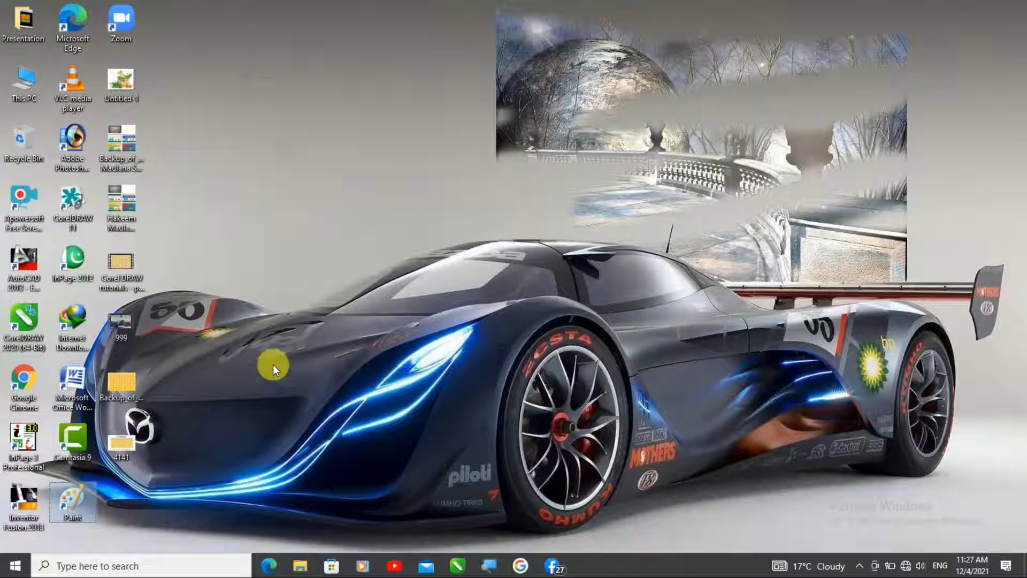
pyautogui.doubleClick(72, 511)
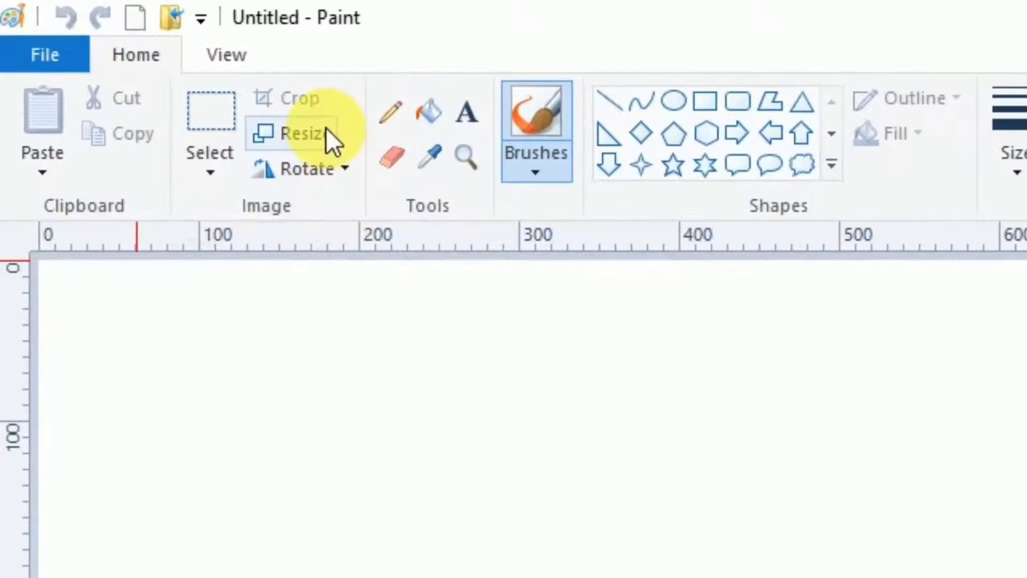
pyautogui.click(325, 128)
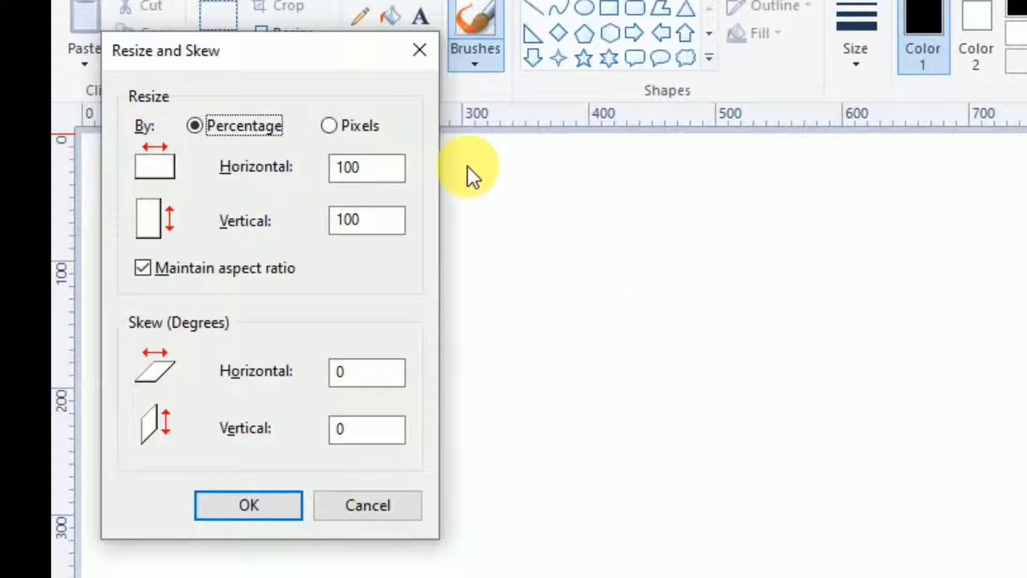
pyautogui.click(328, 126)
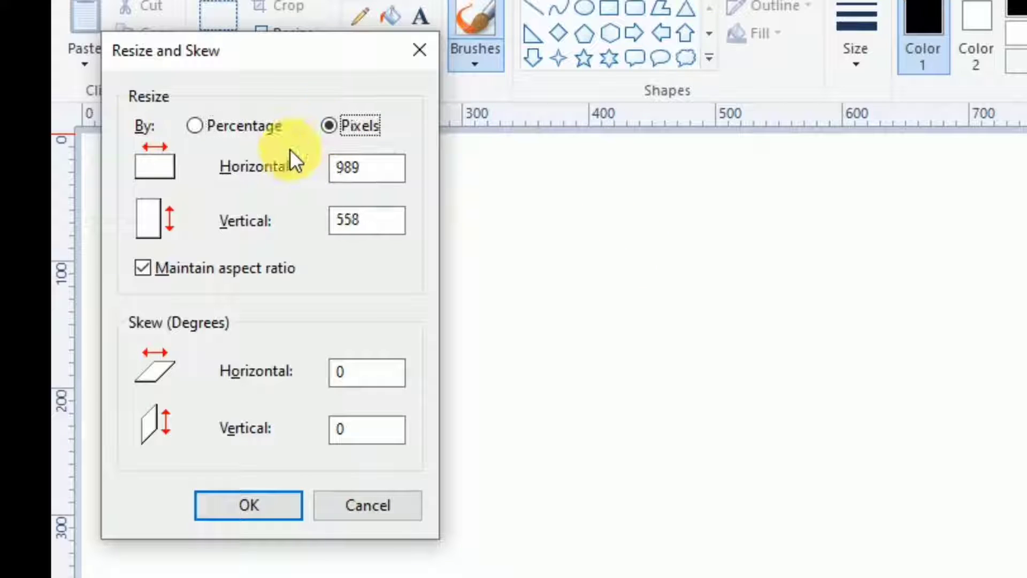
pyautogui.click(142, 270)
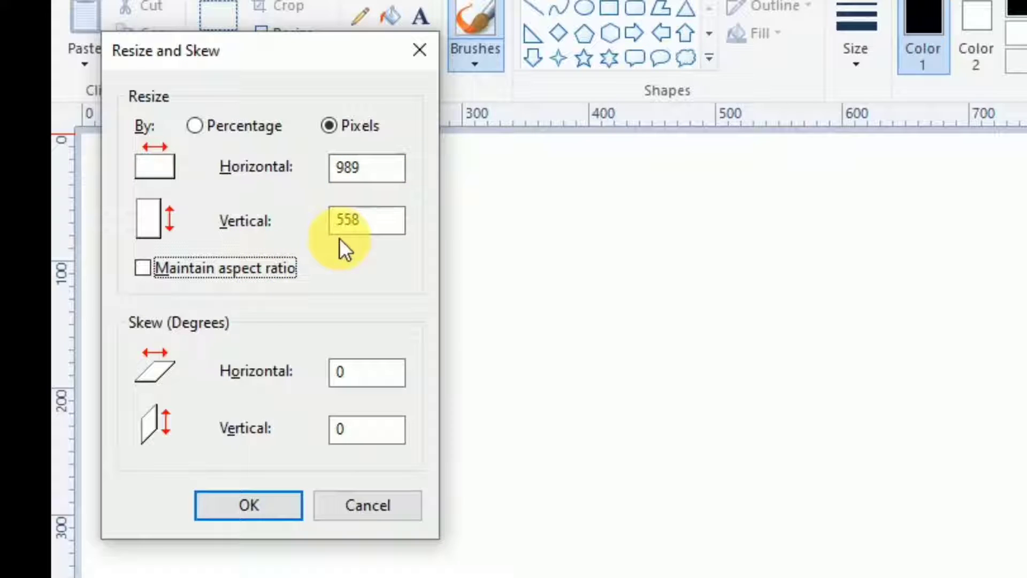
pyautogui.click(381, 229)
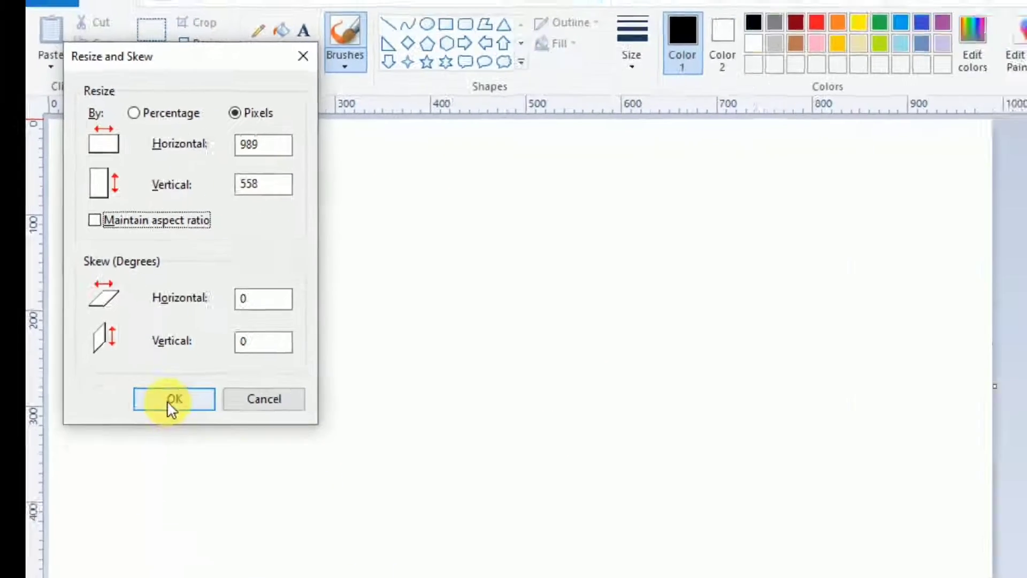
pyautogui.click(170, 400)
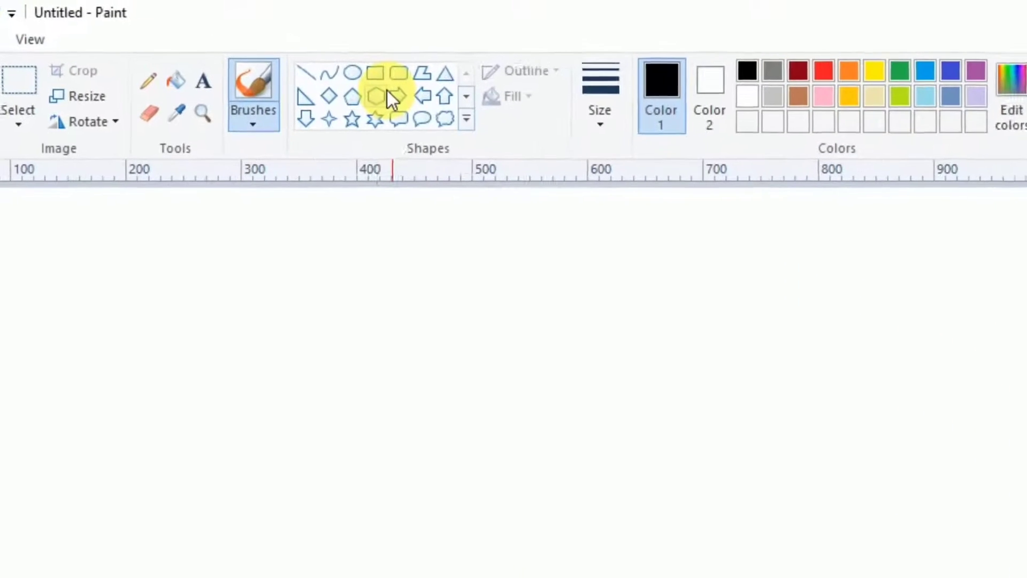
# Step: Draw a yellow diagonal line, about 510 × 224 px, cutting off the canvas's lower-right corner from right edge to bottom edge
pyautogui.click(309, 73)
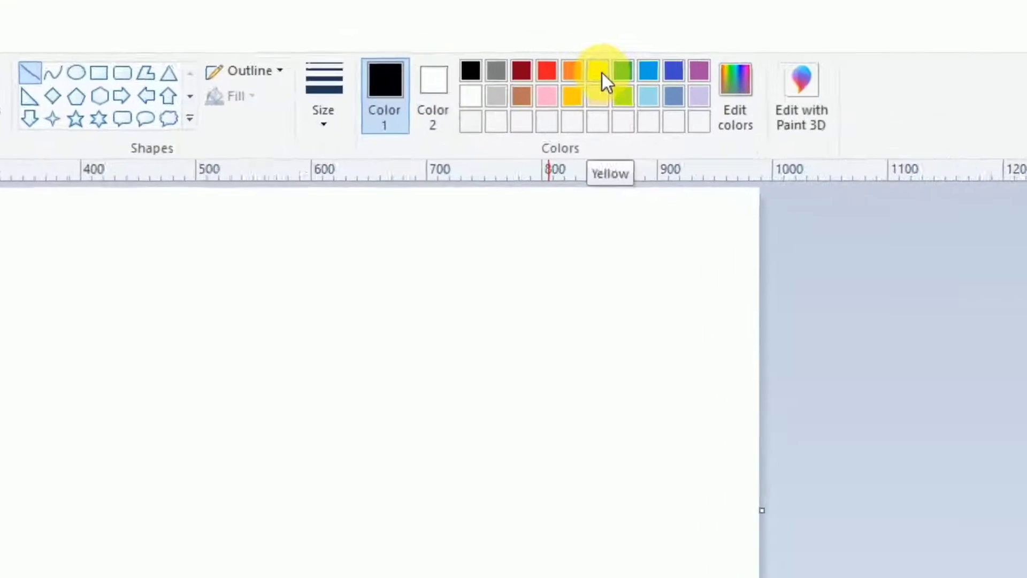
pyautogui.click(616, 84)
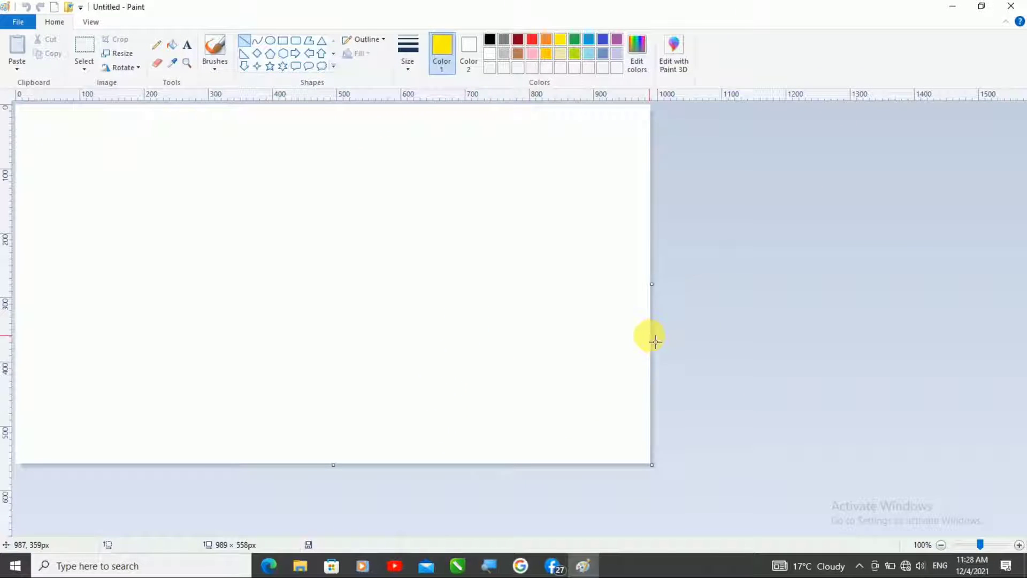
pyautogui.moveTo(650, 335)
pyautogui.mouseDown()
pyautogui.moveTo(440, 437)
pyautogui.moveTo(330, 469)
pyautogui.mouseUp()
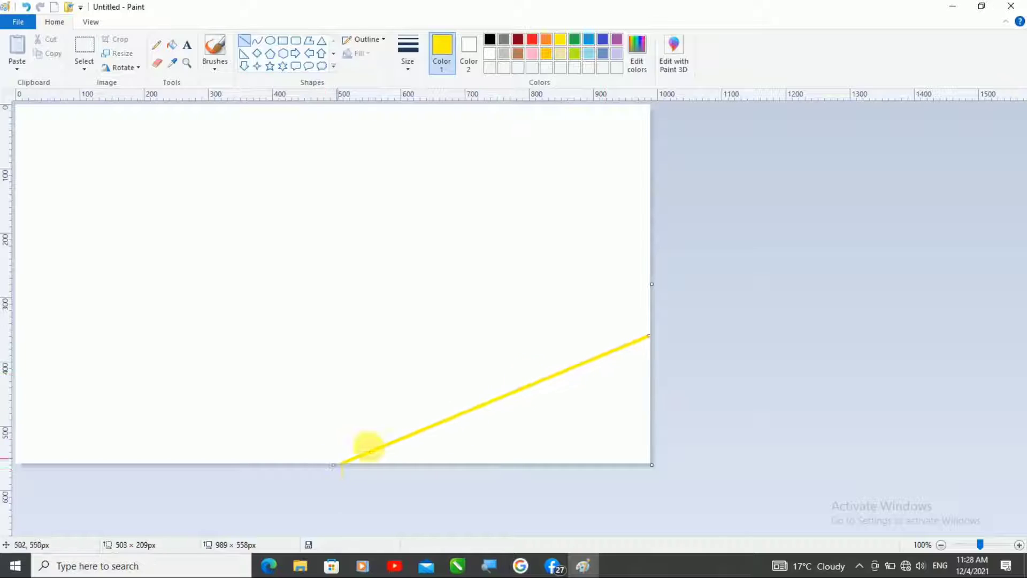
pyautogui.moveTo(647, 339); pyautogui.dragTo(656, 332)
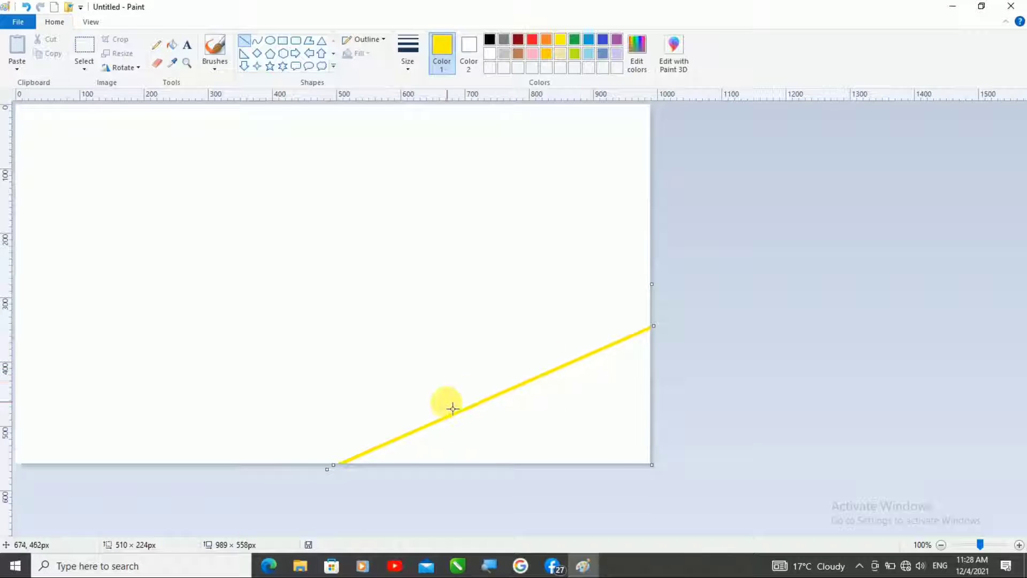
pyautogui.click(436, 357)
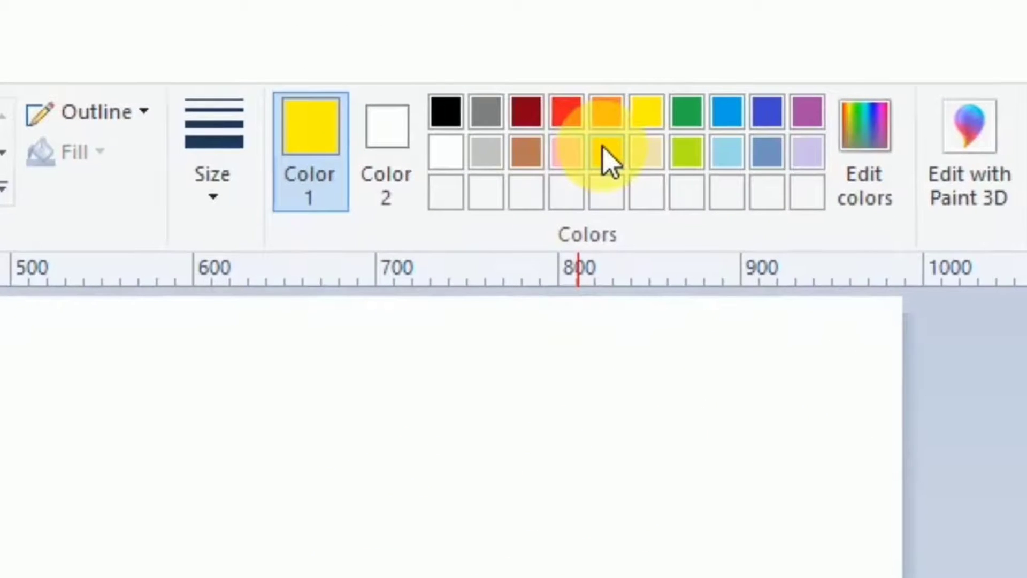
# Step: Draw a gold line about 762 × 354 px above the yellow one, roughly parallel, from right edge to bottom edge
pyautogui.click(606, 152)
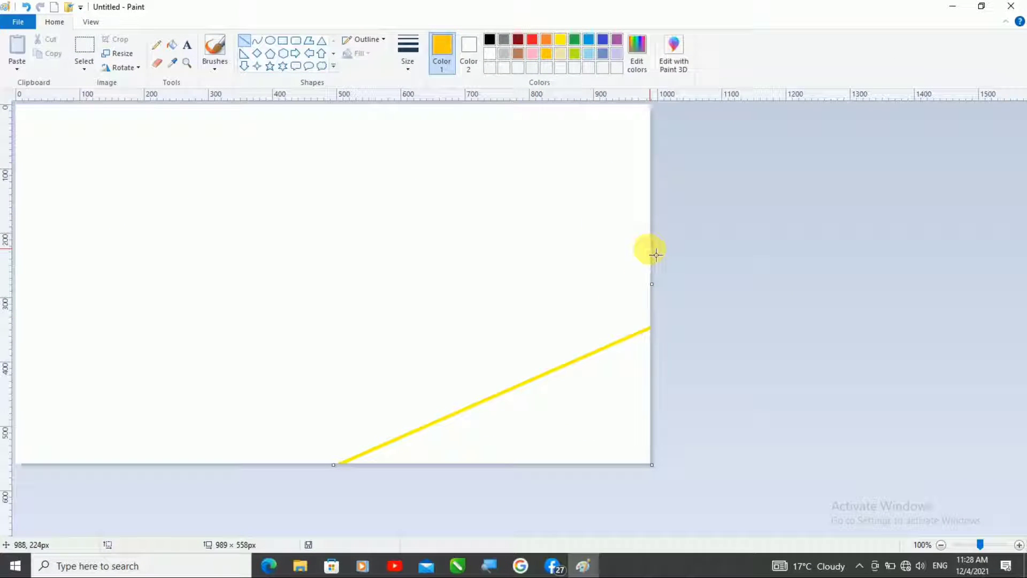
pyautogui.moveTo(656, 255); pyautogui.dragTo(165, 470)
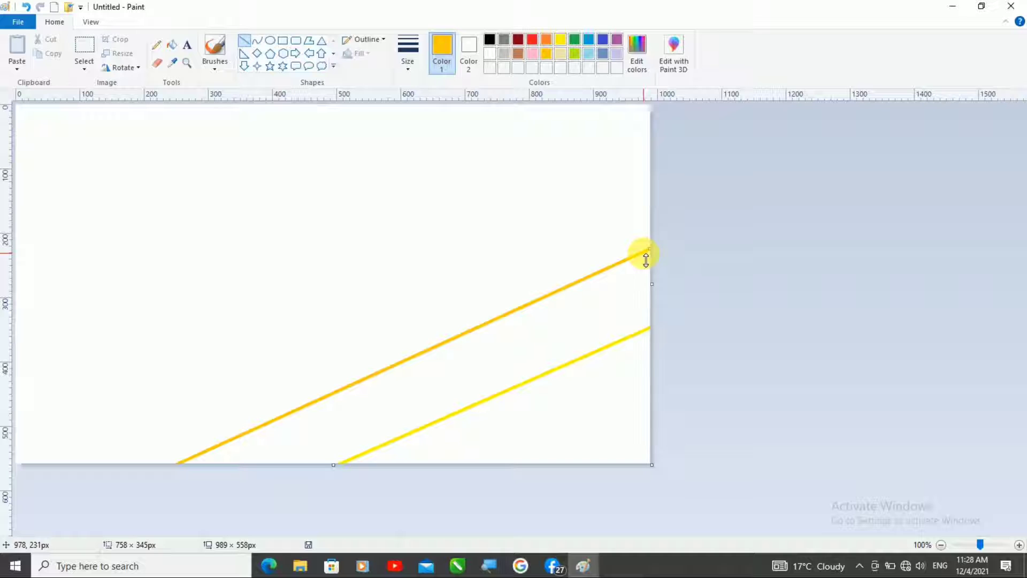
pyautogui.moveTo(646, 259); pyautogui.dragTo(655, 248)
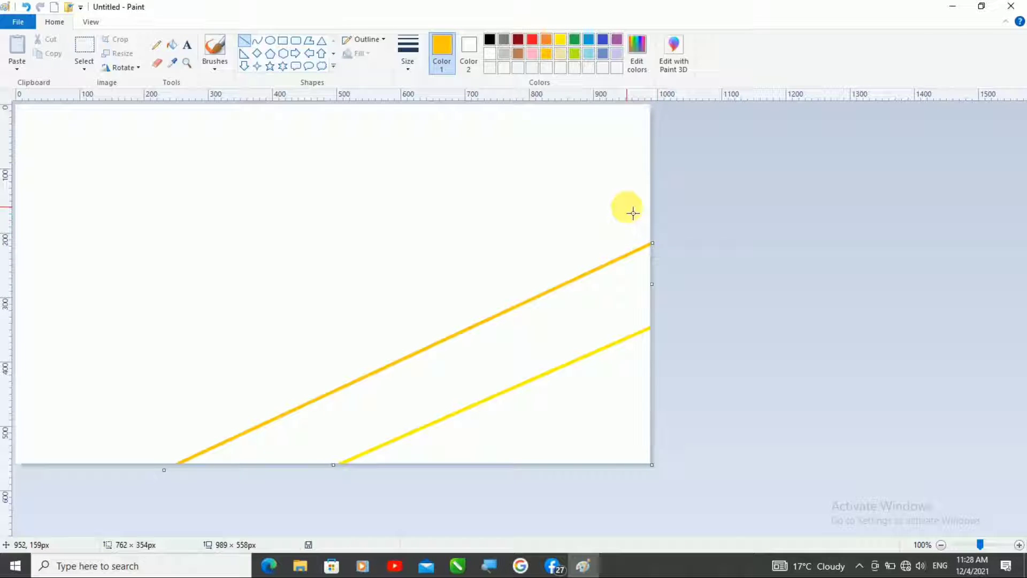
pyautogui.click(333, 344)
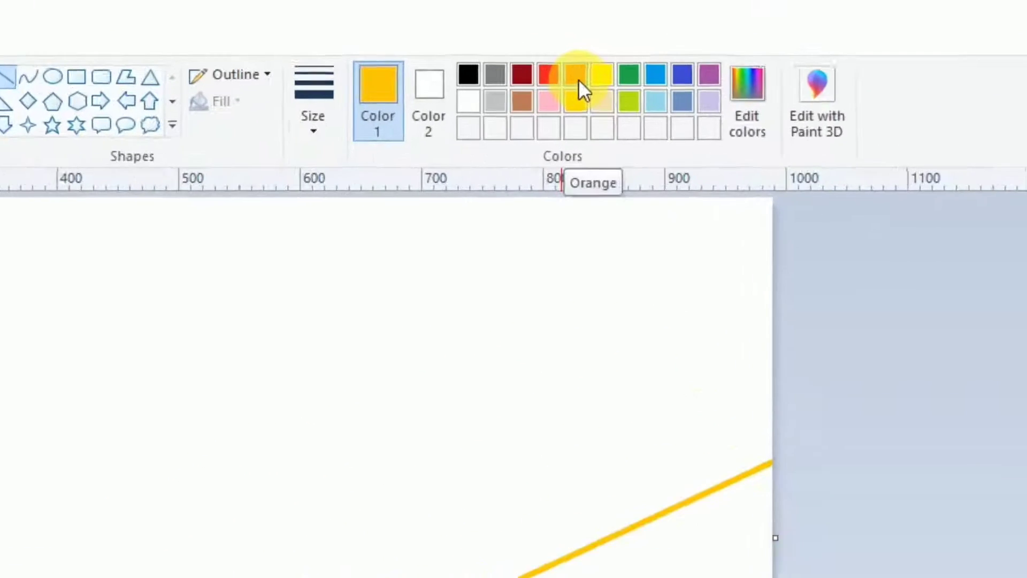
# Step: Draw an orange line above the gold one, running from the upper right edge to the canvas's lower-left corner
pyautogui.click(581, 80)
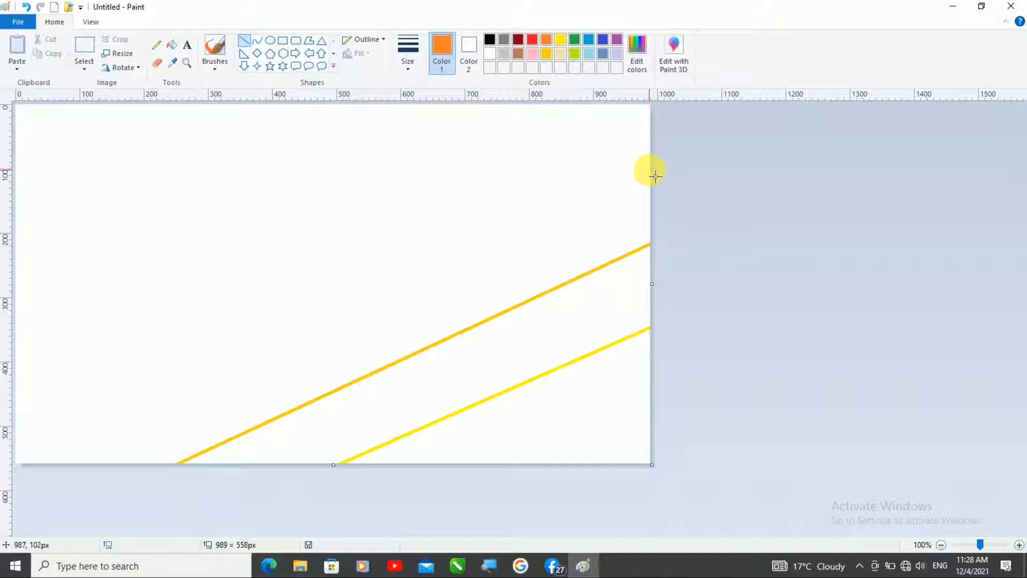
pyautogui.moveTo(650, 171); pyautogui.dragTo(6, 473)
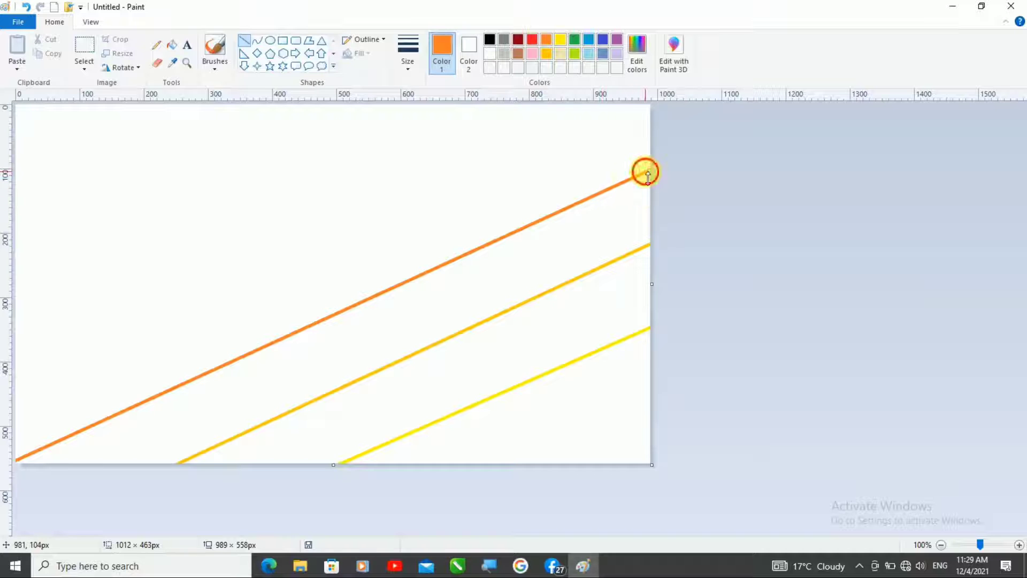
pyautogui.moveTo(644, 169); pyautogui.dragTo(651, 165)
pyautogui.click(638, 164)
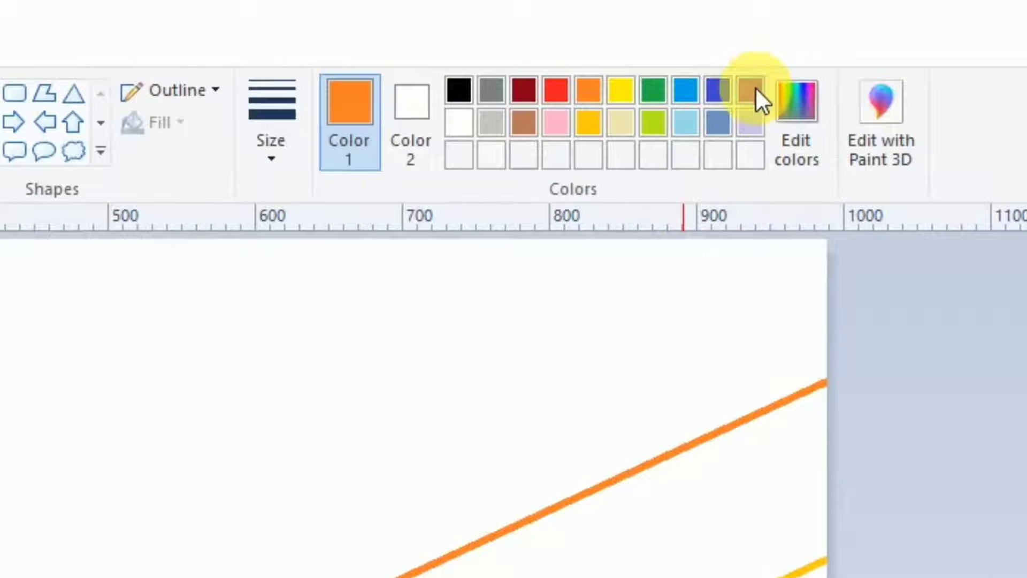
# Step: Draw a purple line about 910 × 440 px above the orange one, from the canvas's top edge to its left edge
pyautogui.click(752, 90)
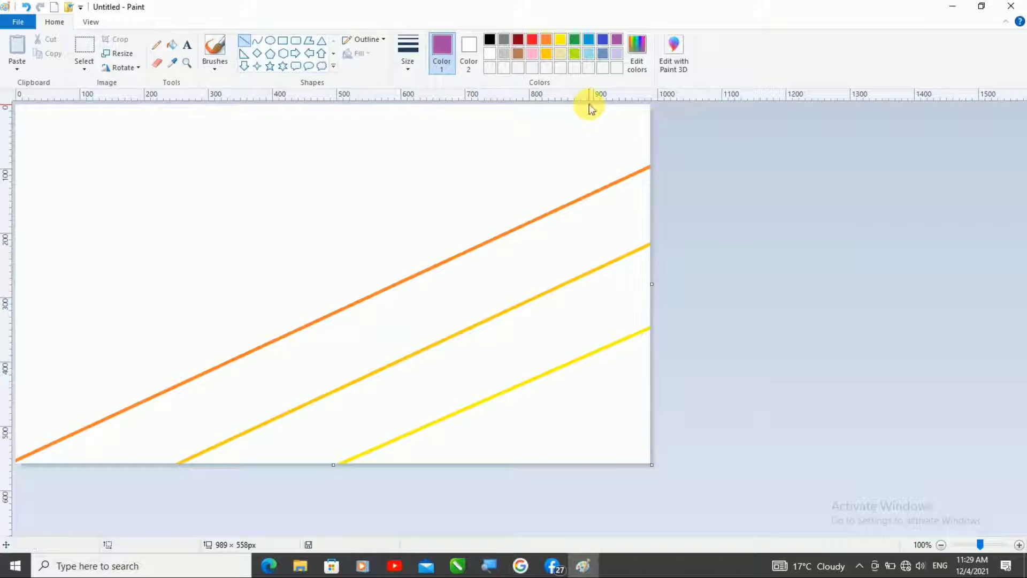
pyautogui.moveTo(589, 109)
pyautogui.mouseDown()
pyautogui.moveTo(470, 191)
pyautogui.moveTo(7, 427)
pyautogui.moveTo(9, 351)
pyautogui.moveTo(21, 387)
pyautogui.mouseUp()
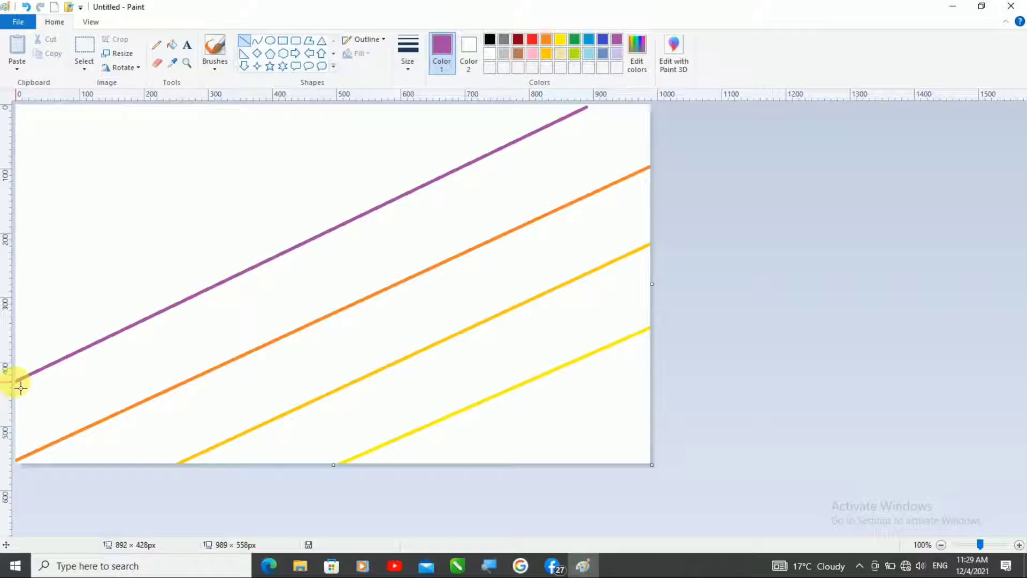
pyautogui.moveTo(582, 109); pyautogui.dragTo(601, 106)
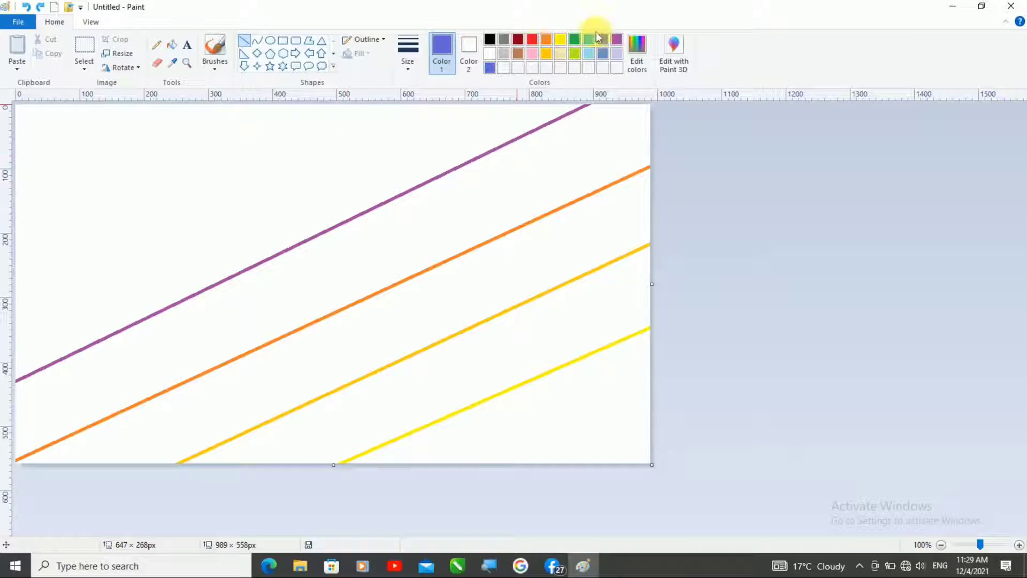
# Step: Mix a darker blue with luminance 88 and draw a diagonal line across the upper-left corner, above the purple line
pyautogui.click(589, 40)
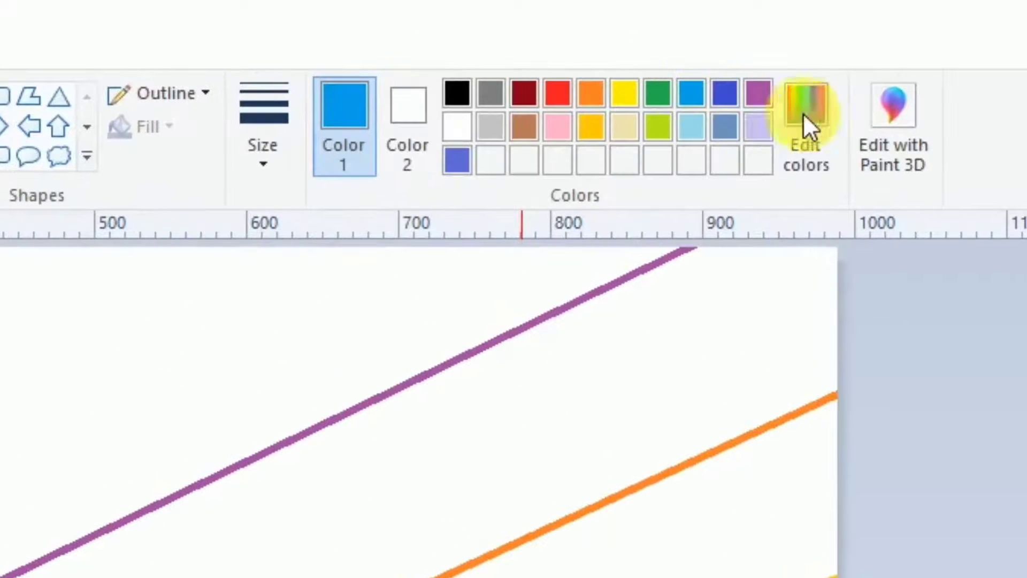
pyautogui.click(811, 114)
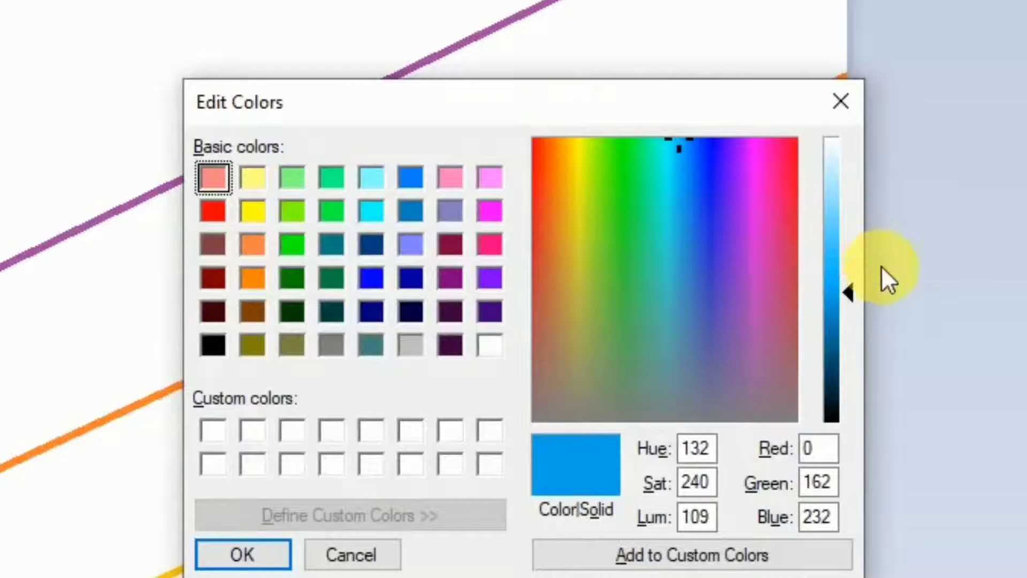
pyautogui.moveTo(850, 294); pyautogui.dragTo(845, 318)
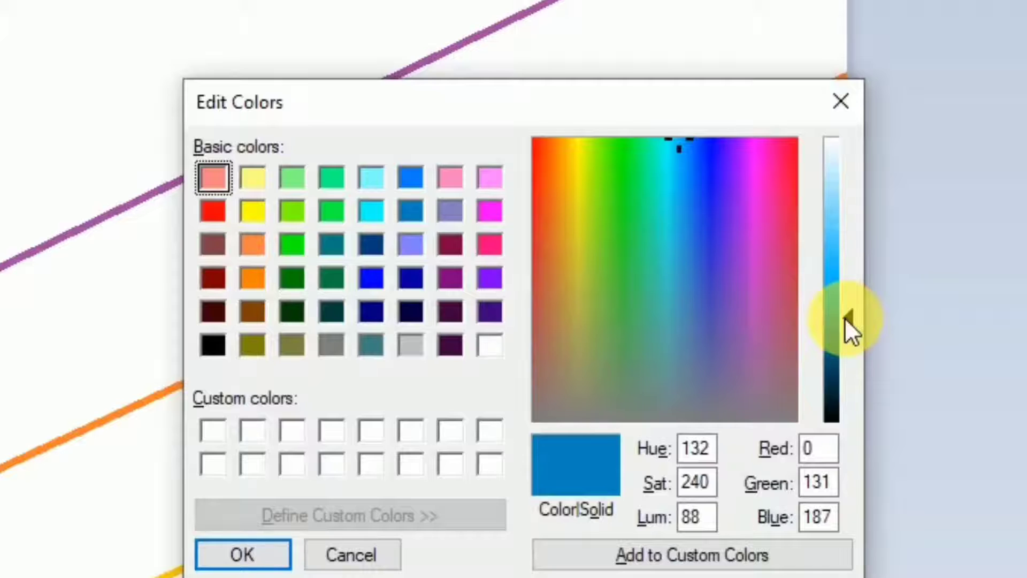
pyautogui.click(241, 554)
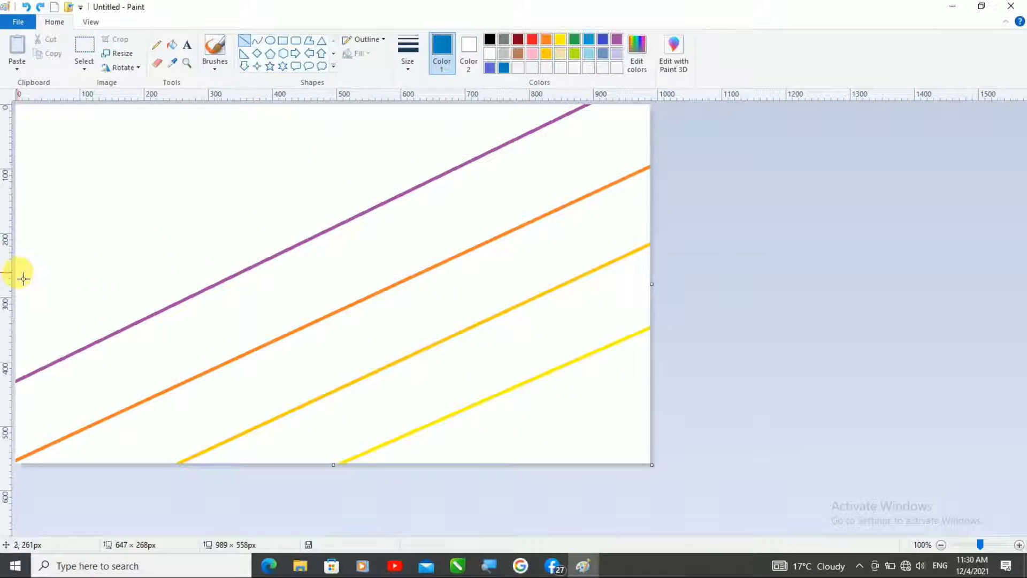
pyautogui.moveTo(21, 279); pyautogui.dragTo(439, 92)
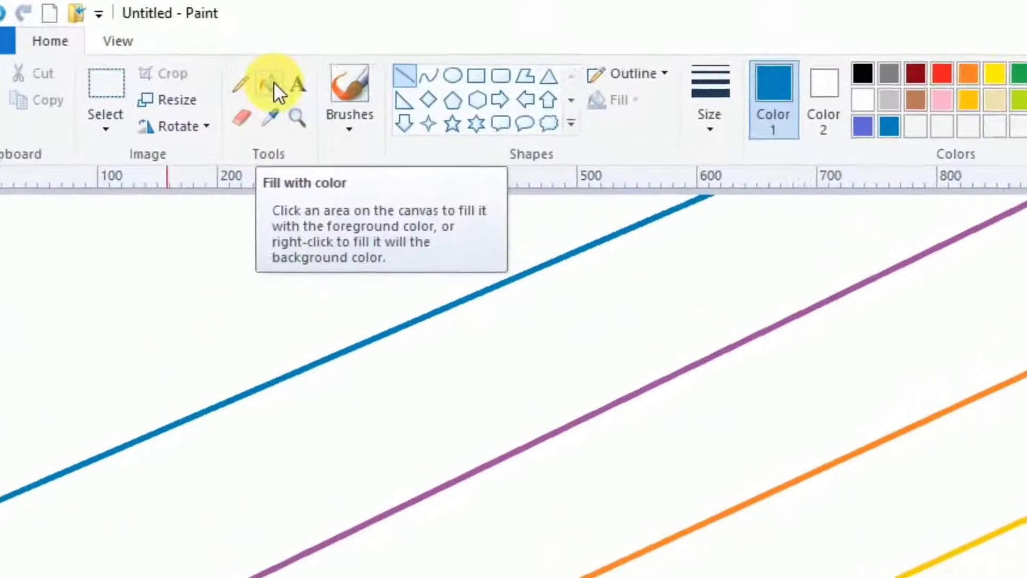
# Step: Fill the lower-right corner with yellow and the two bands above it with gold and orange, matching their lines
pyautogui.click(286, 87)
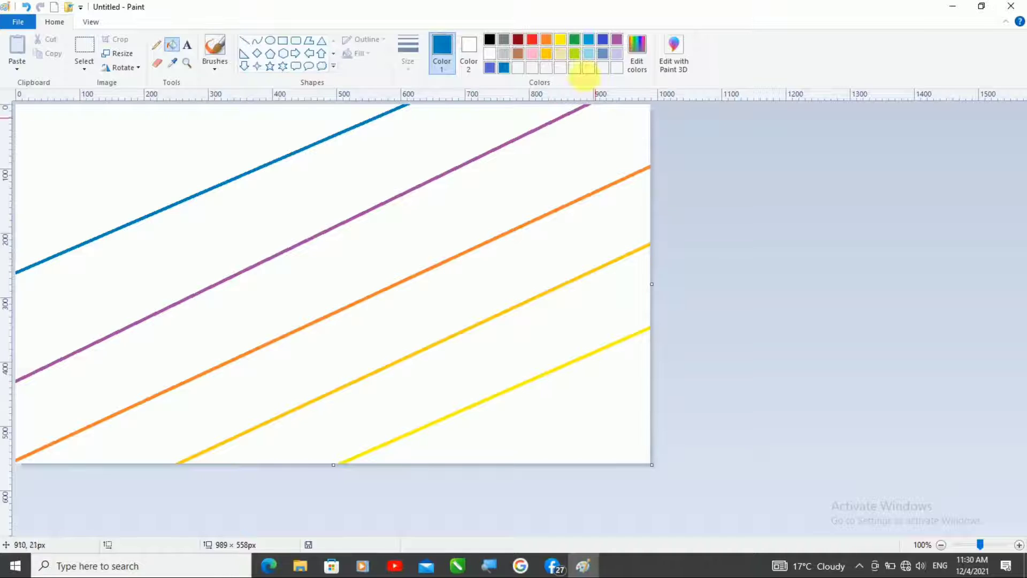
pyautogui.click(560, 39)
pyautogui.click(613, 413)
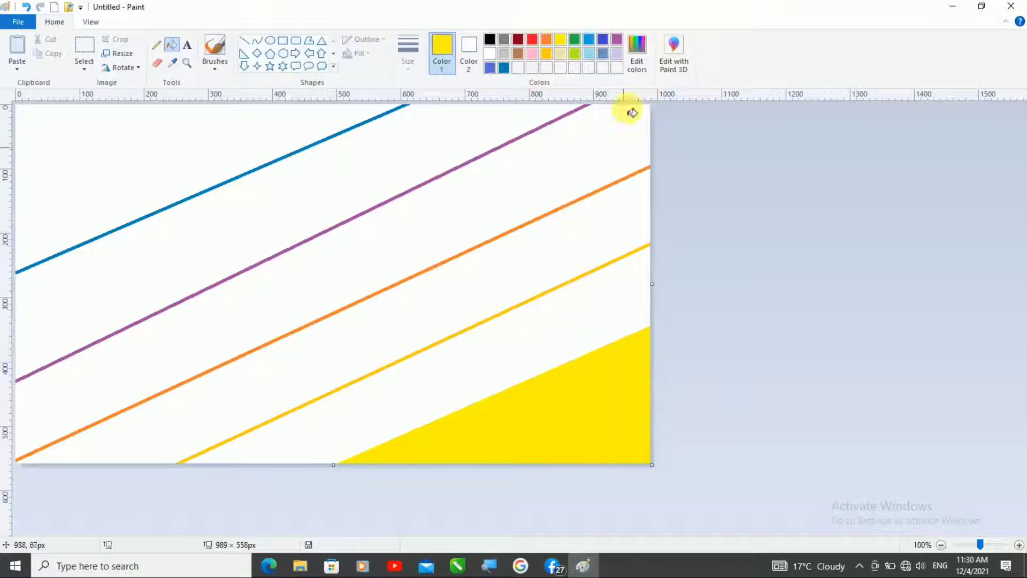
pyautogui.click(546, 54)
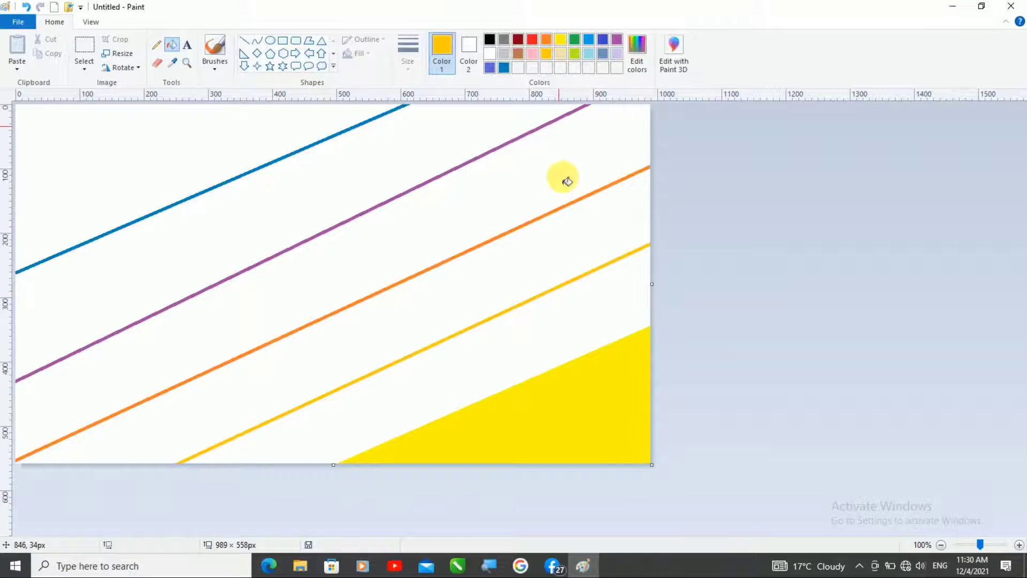
pyautogui.click(571, 313)
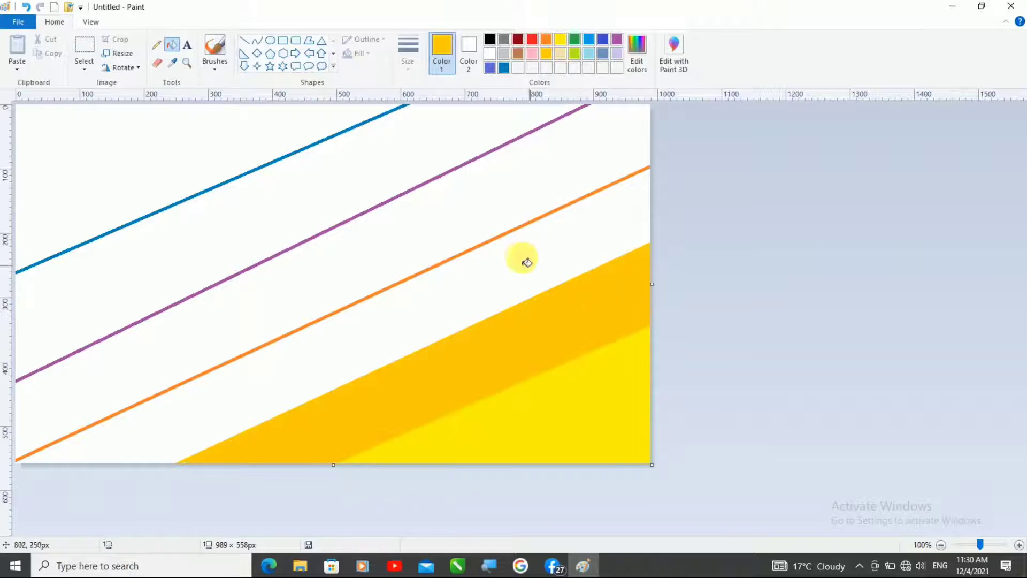
pyautogui.click(546, 39)
pyautogui.click(540, 276)
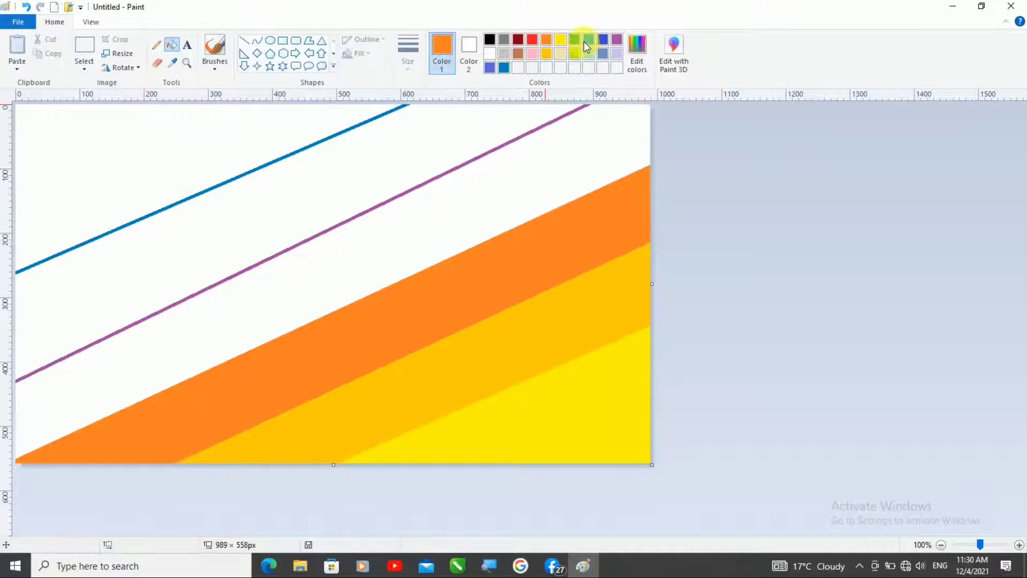
# Step: Fill the band below the purple line with purple and the band below the blue line with the custom dark blue
pyautogui.click(501, 68)
pyautogui.click(617, 39)
pyautogui.click(481, 171)
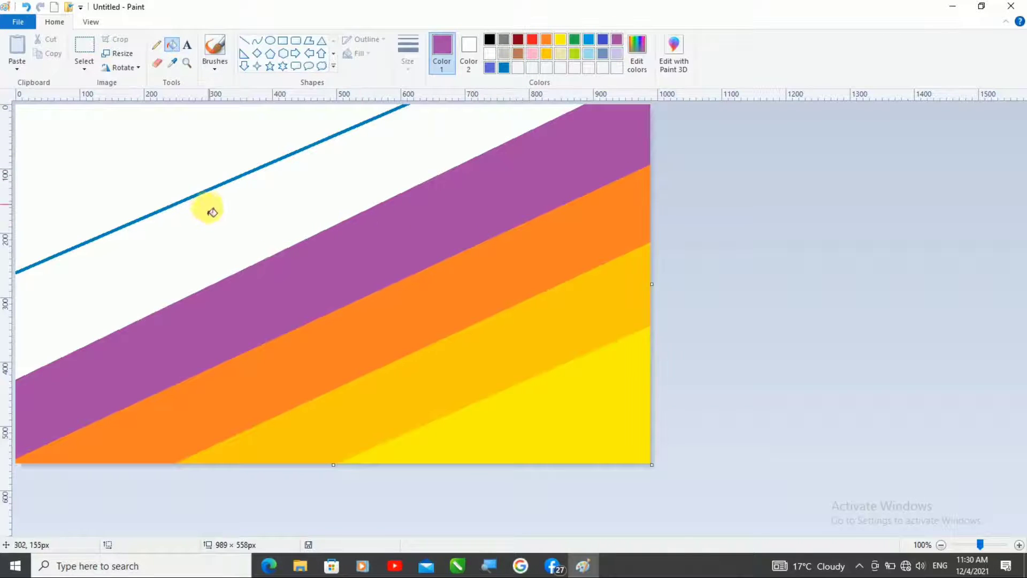
pyautogui.click(503, 68)
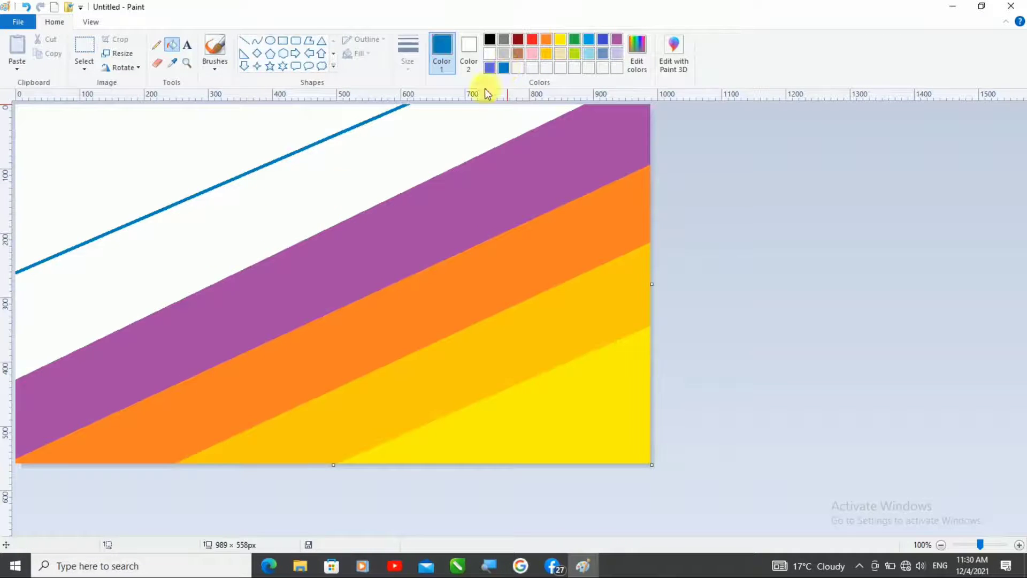
pyautogui.click(294, 201)
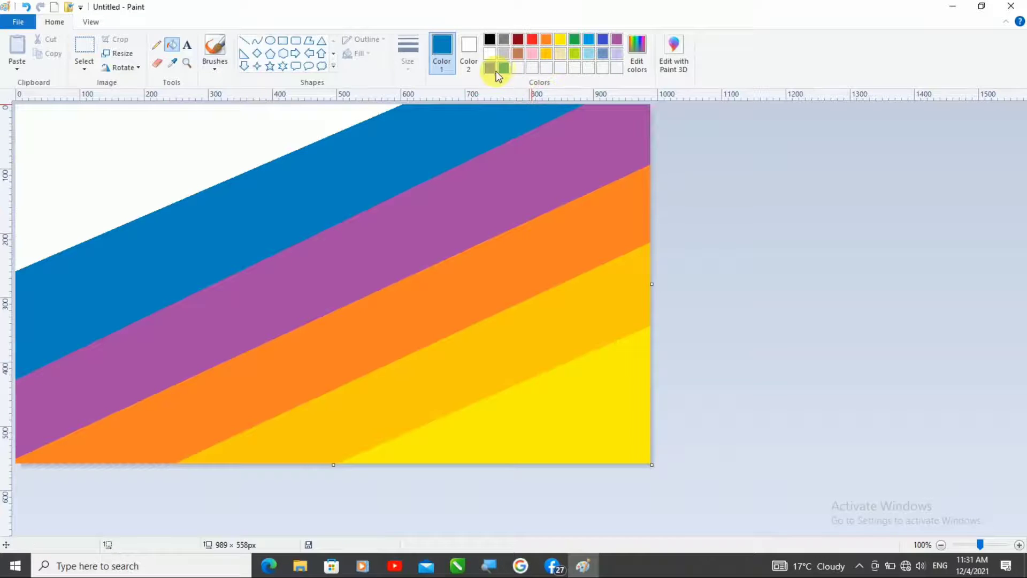
# Step: Mix a darker blue with luminance 52 and fill the white upper-left corner with it
pyautogui.click(500, 69)
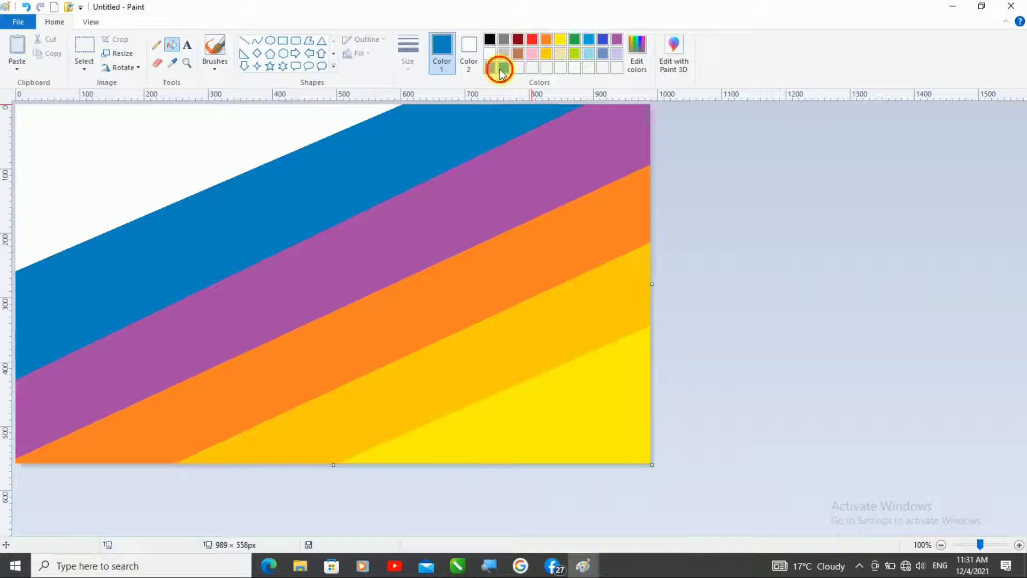
pyautogui.click(642, 53)
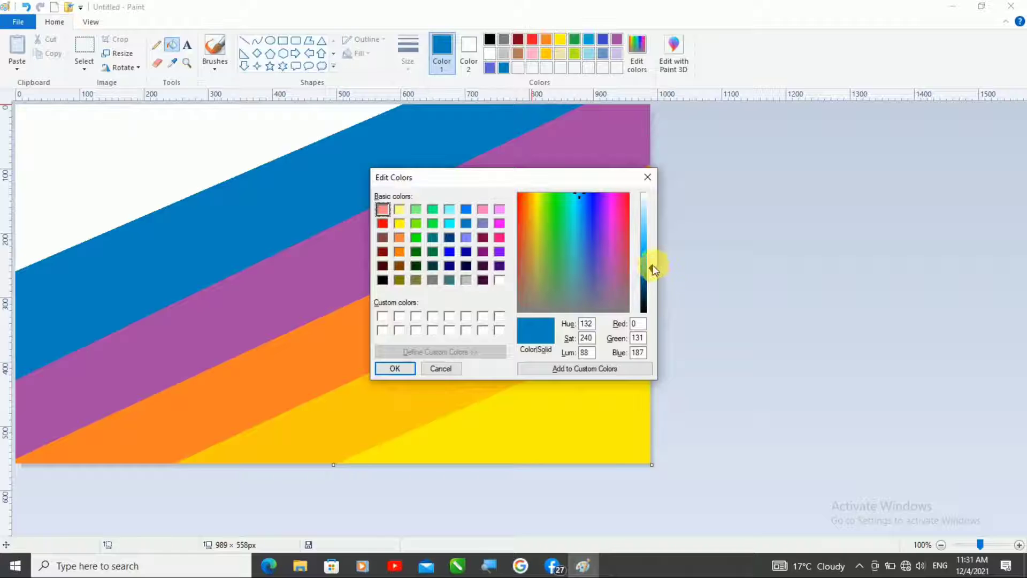
pyautogui.moveTo(653, 268); pyautogui.dragTo(650, 286)
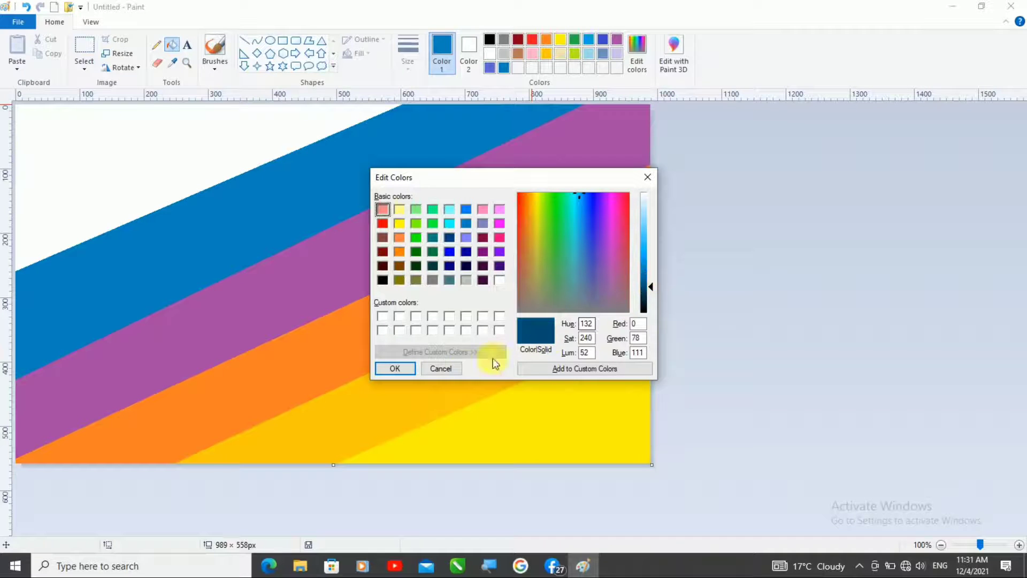
pyautogui.click(395, 368)
pyautogui.click(143, 199)
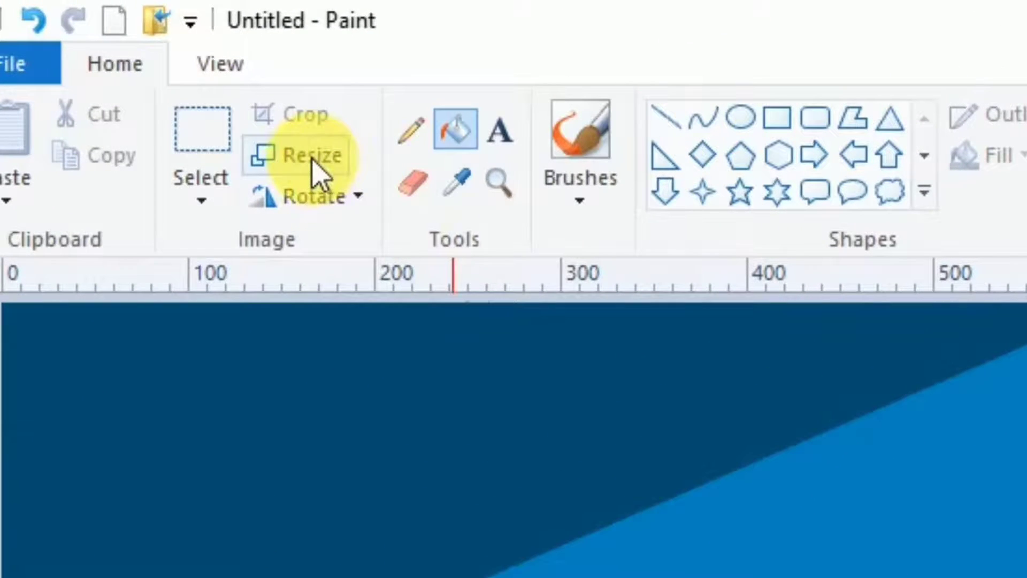
# Step: Resize the image to 100 pixels horizontally without maintaining the aspect ratio
pyautogui.click(118, 53)
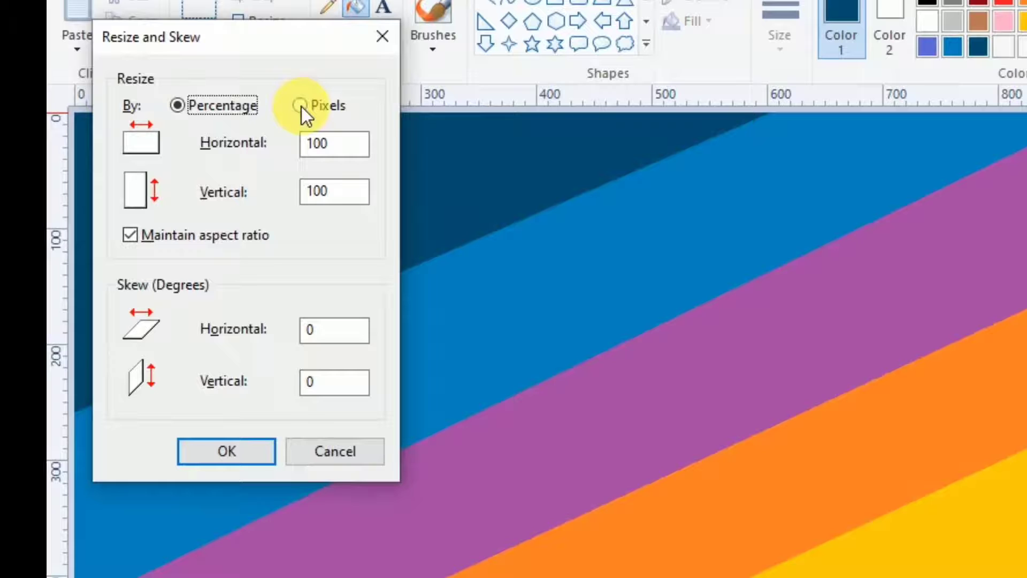
pyautogui.click(300, 106)
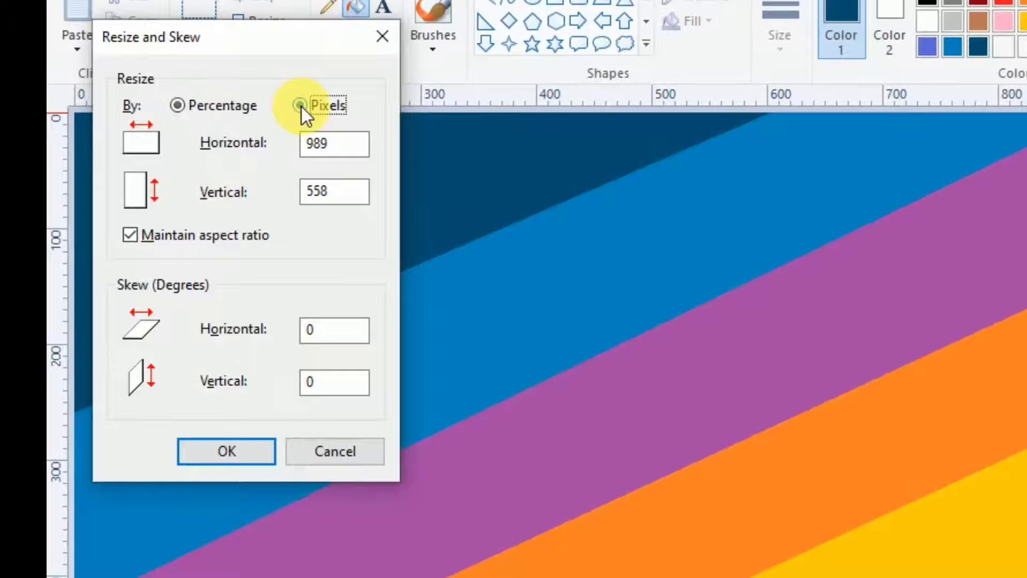
pyautogui.click(131, 239)
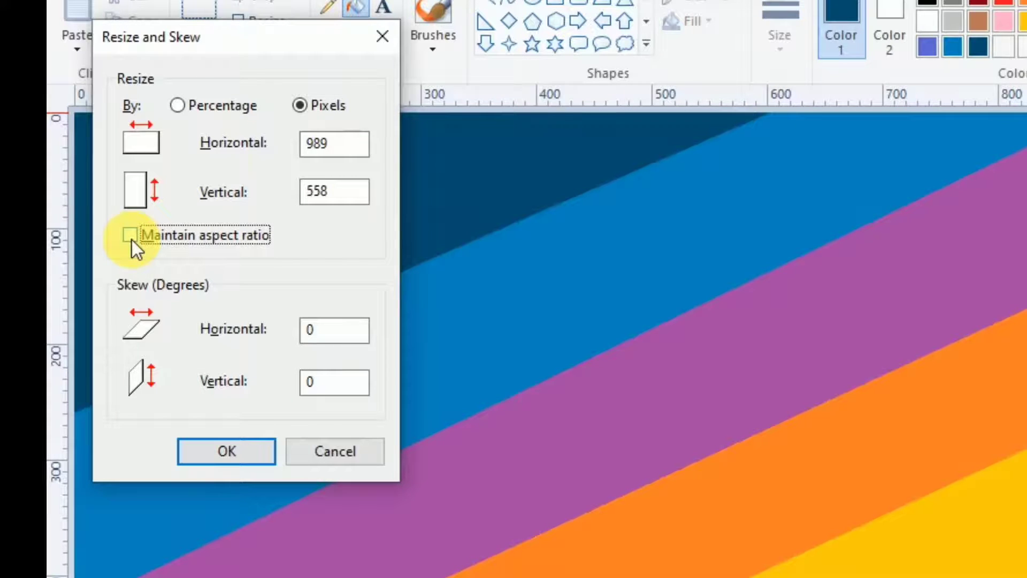
pyautogui.doubleClick(360, 144)
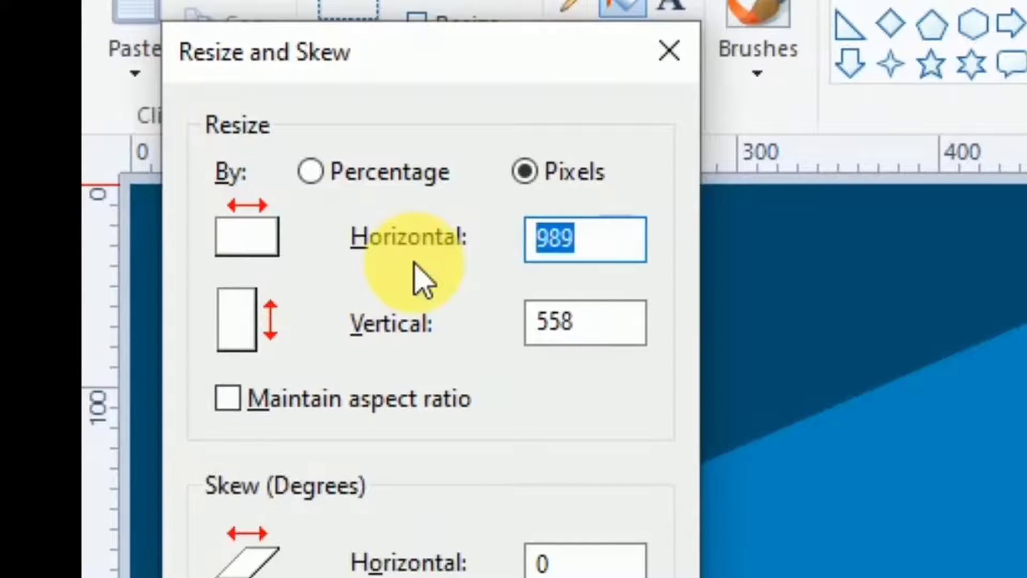
pyautogui.write('100')
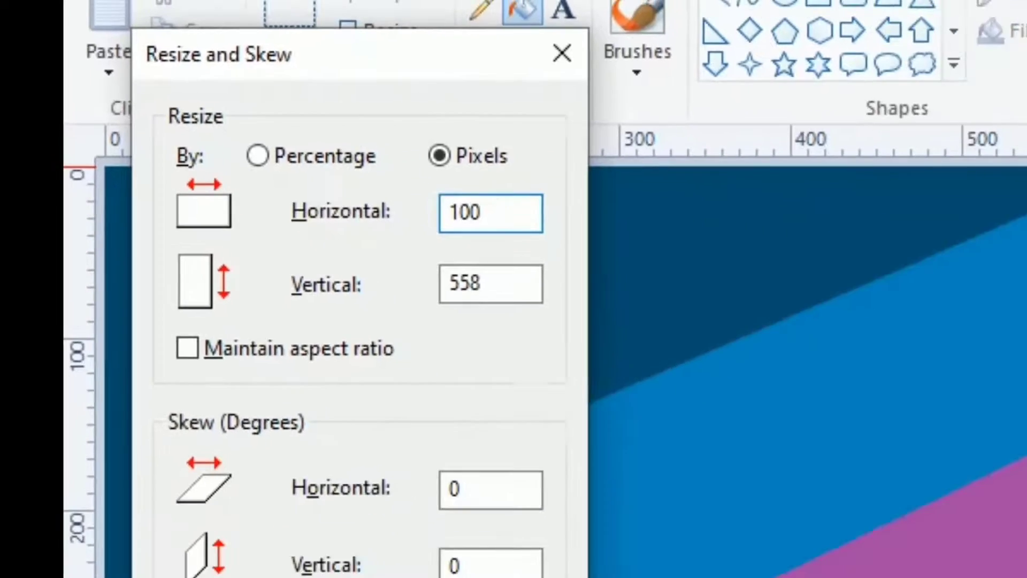
pyautogui.click(97, 292)
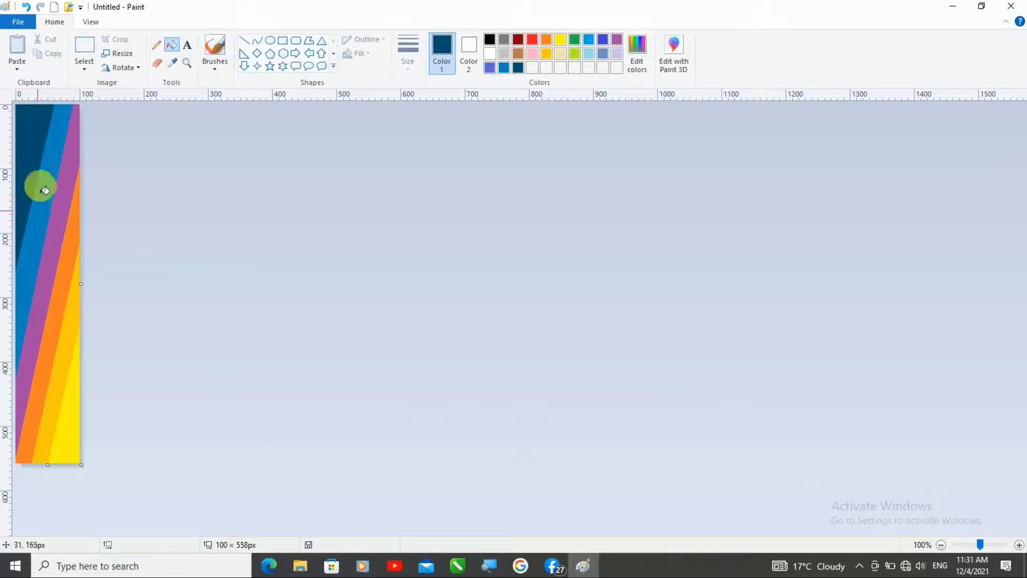
# Step: Shrink the image's width to 1 pixel, with the aspect ratio unlocked
pyautogui.click(113, 53)
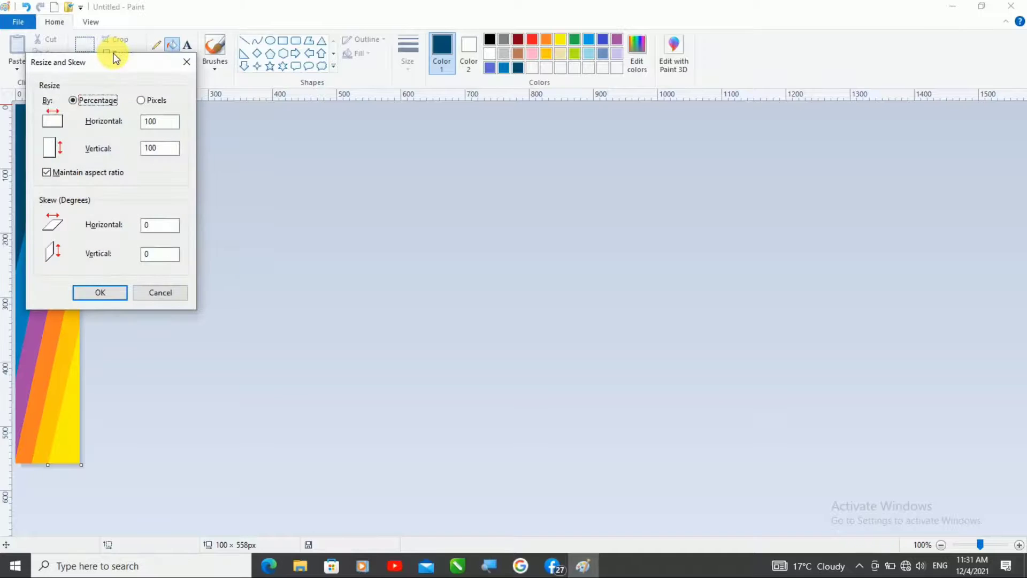
pyautogui.click(153, 99)
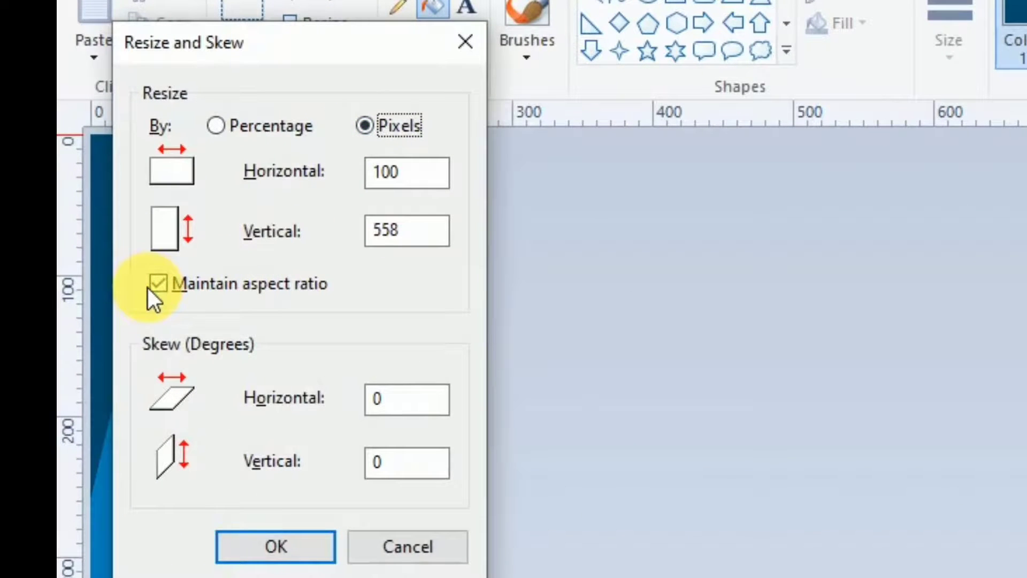
pyautogui.click(150, 289)
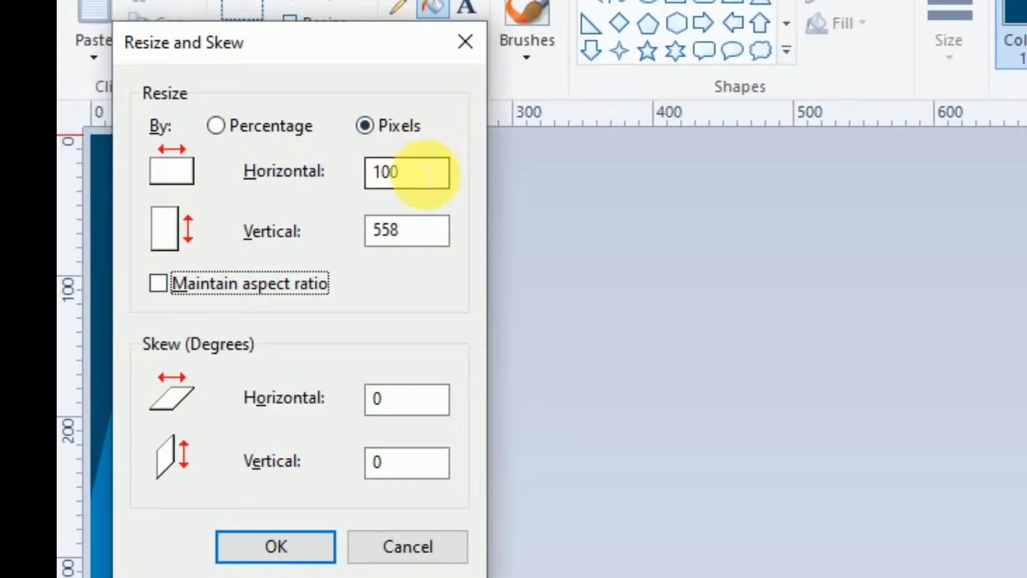
pyautogui.moveTo(425, 173); pyautogui.dragTo(284, 171)
pyautogui.write('1')
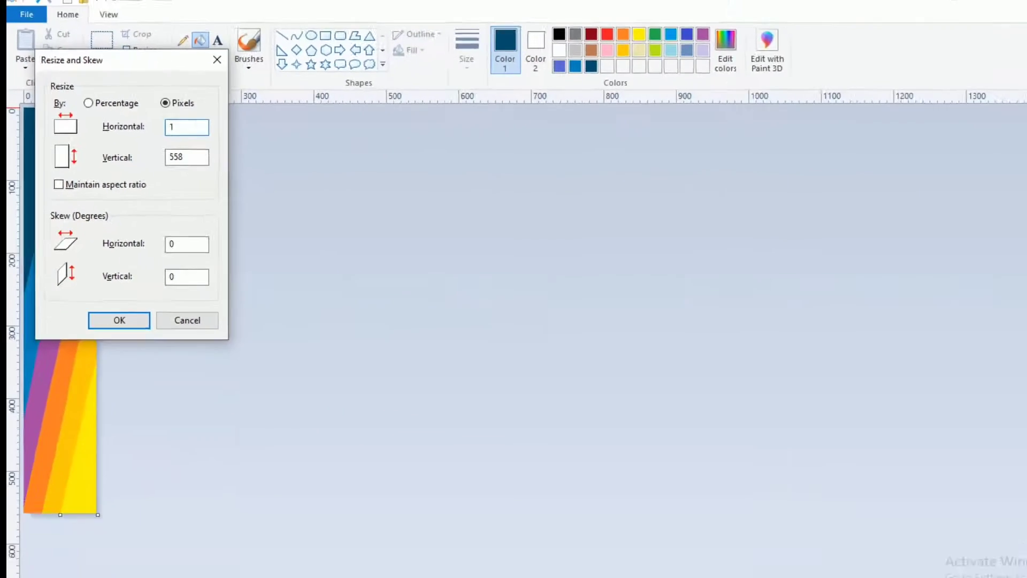
pyautogui.click(100, 292)
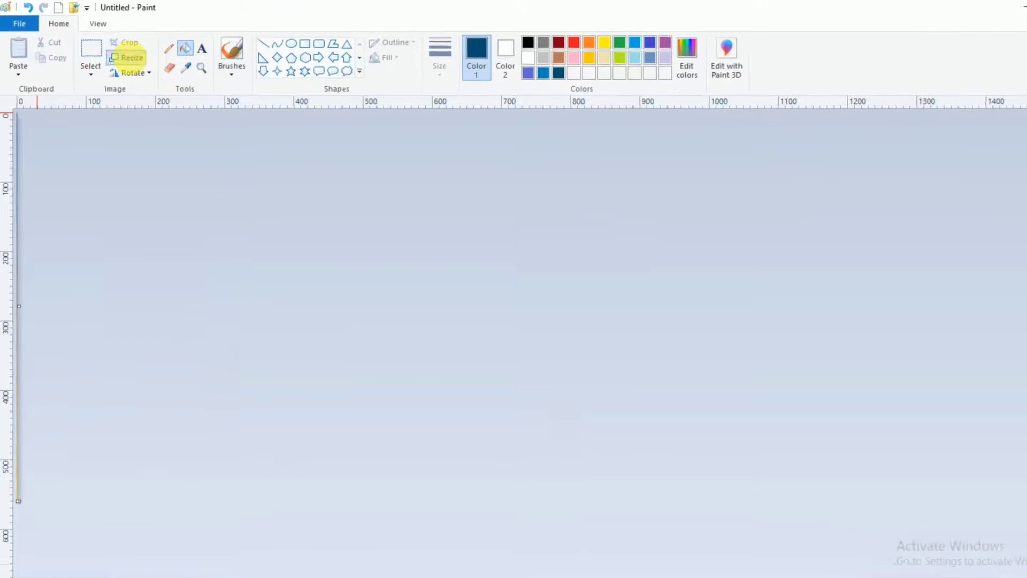
# Step: Stretch the one-pixel-wide image to 989 pixels horizontally with Maintain aspect ratio off
pyautogui.click(129, 57)
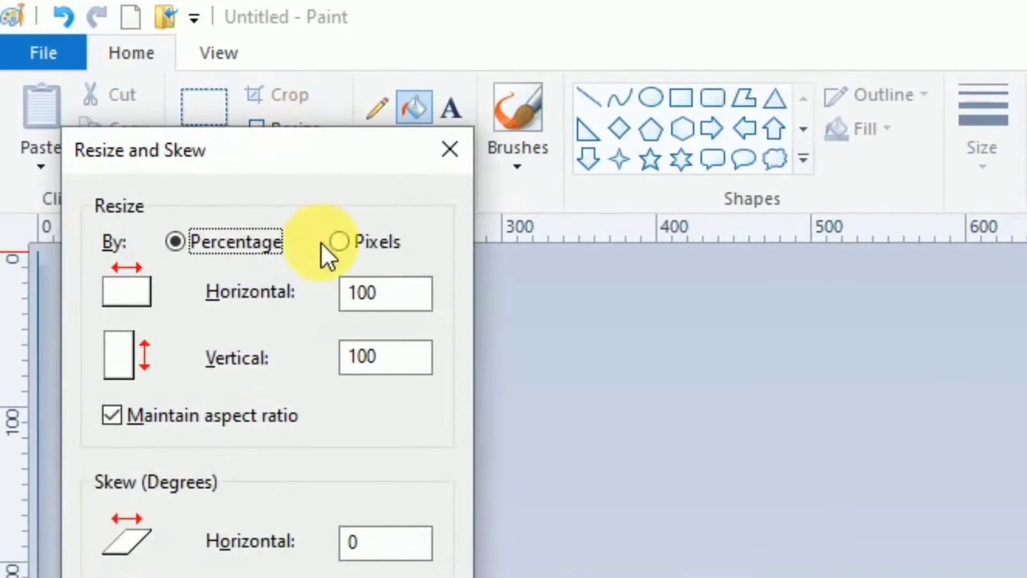
pyautogui.click(348, 240)
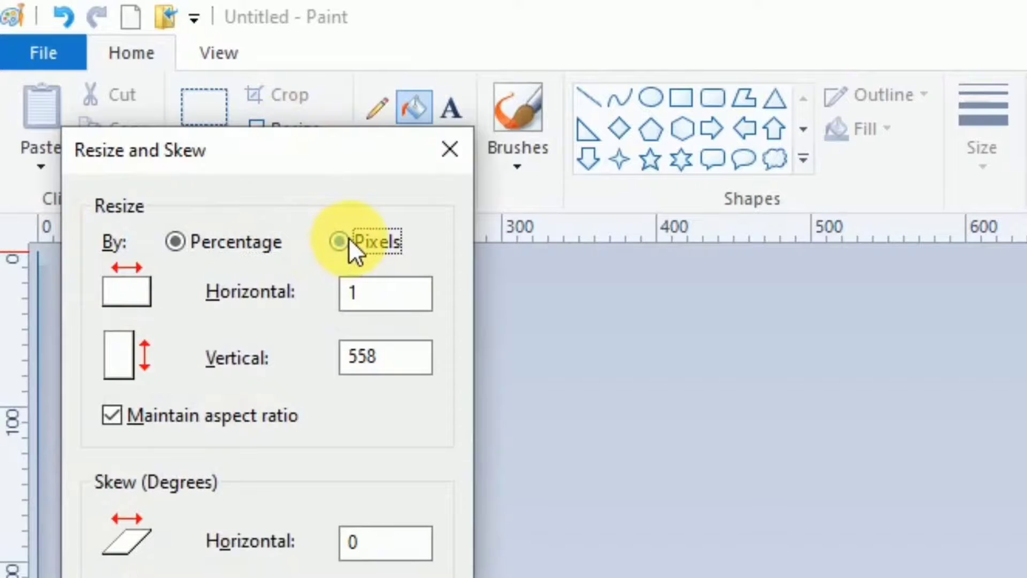
pyautogui.click(108, 420)
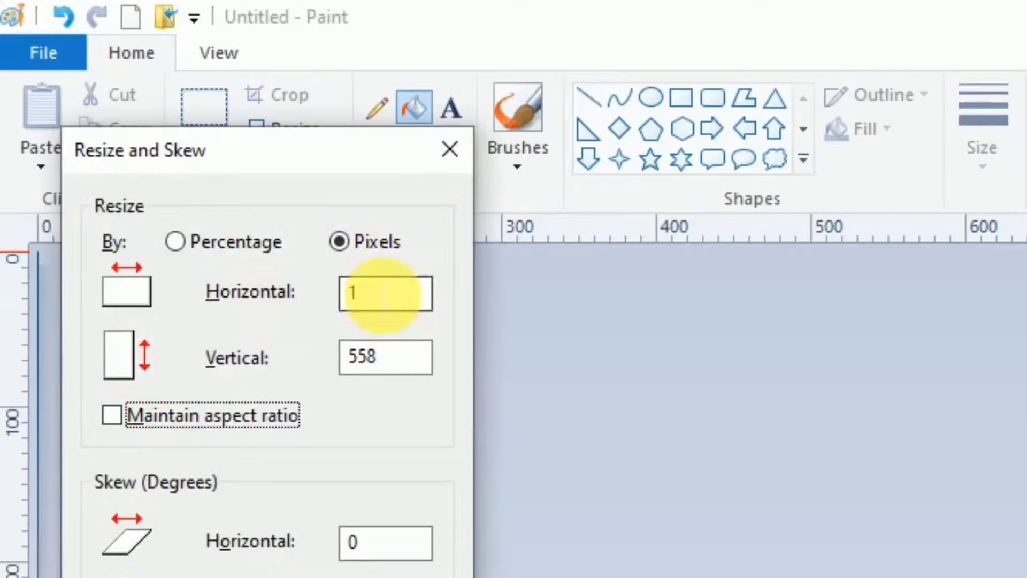
pyautogui.doubleClick(388, 293)
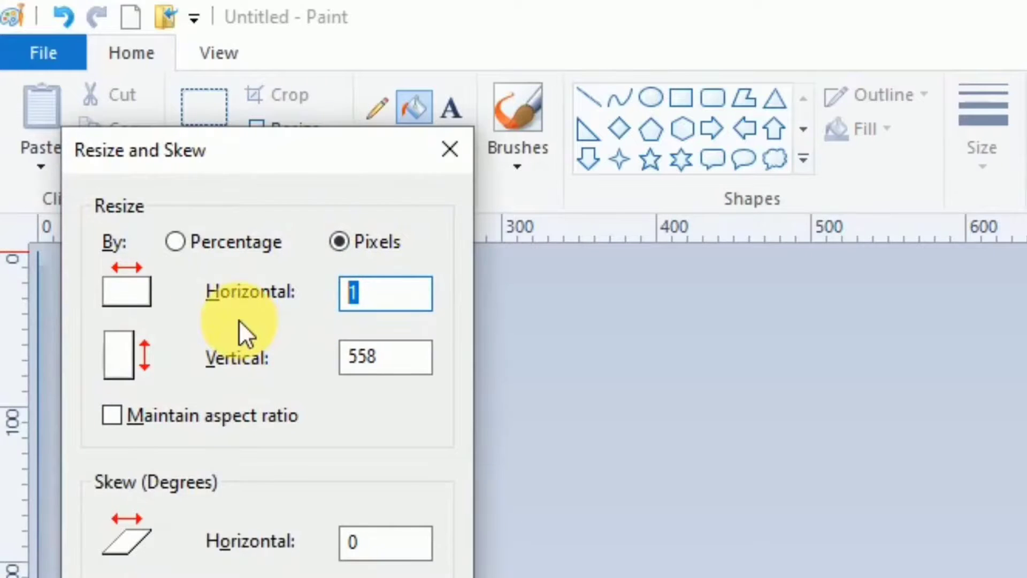
pyautogui.write('989')
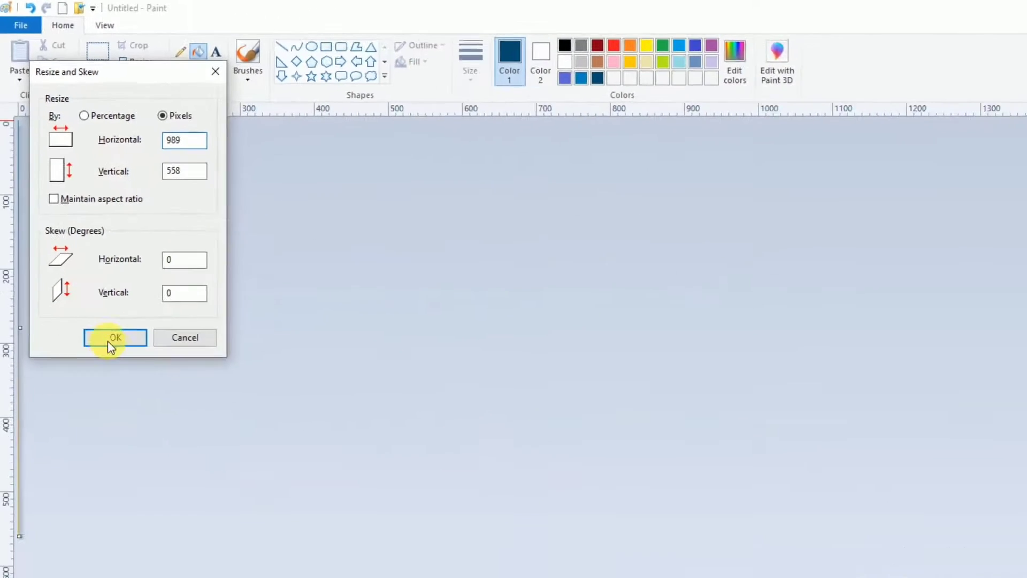
pyautogui.click(241, 577)
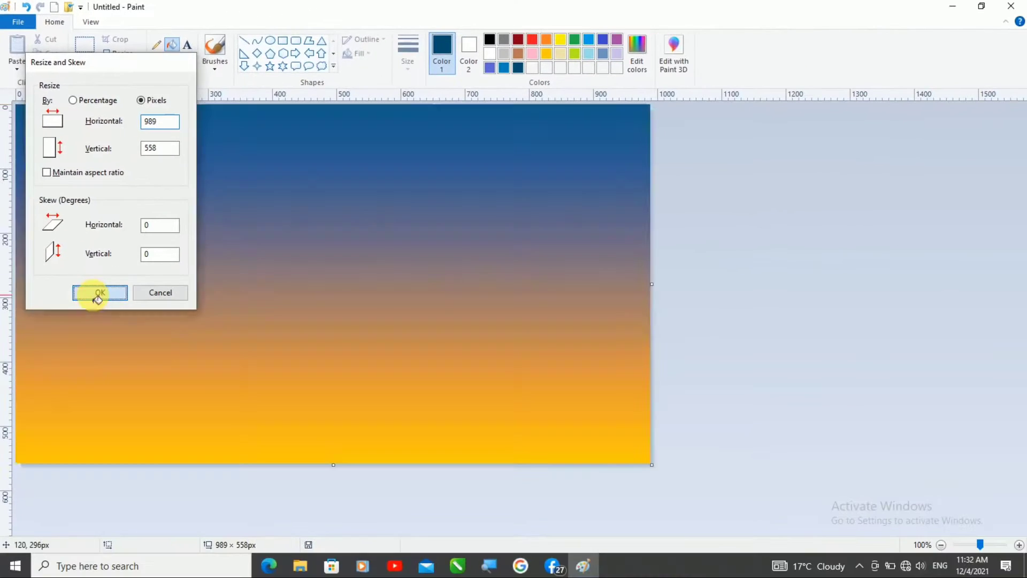